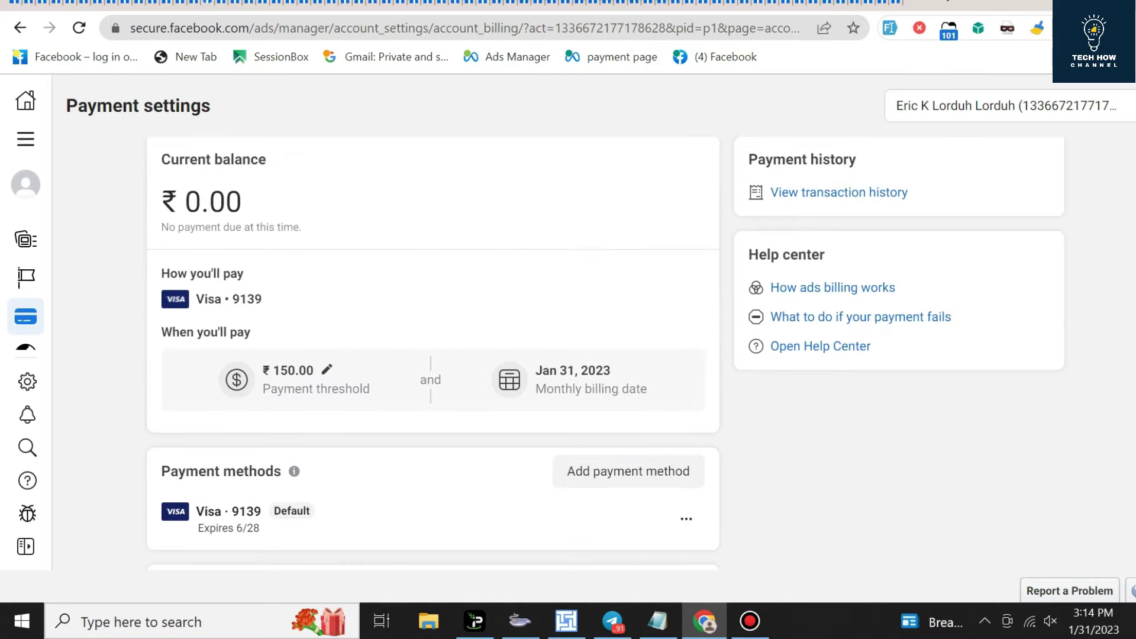
# Step: Review the ad account's payment settings, including the payment threshold, payment method, spending limit and business info
pyautogui.scroll(-5, 432, 355)
pyautogui.scroll(-3, 432, 355)
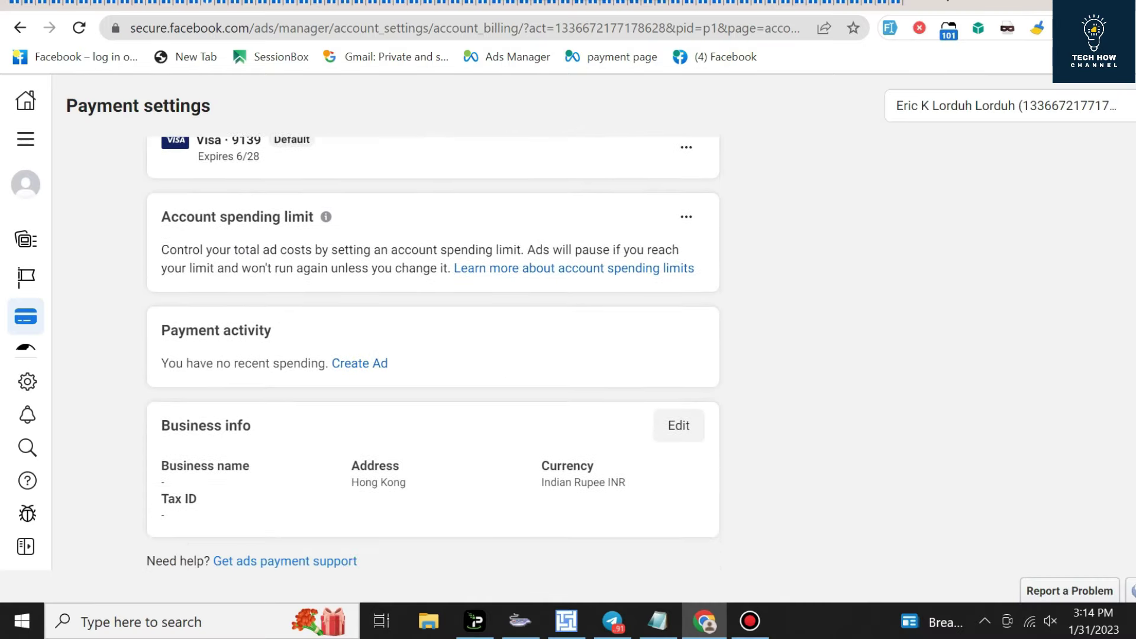
pyautogui.scroll(6, 432, 355)
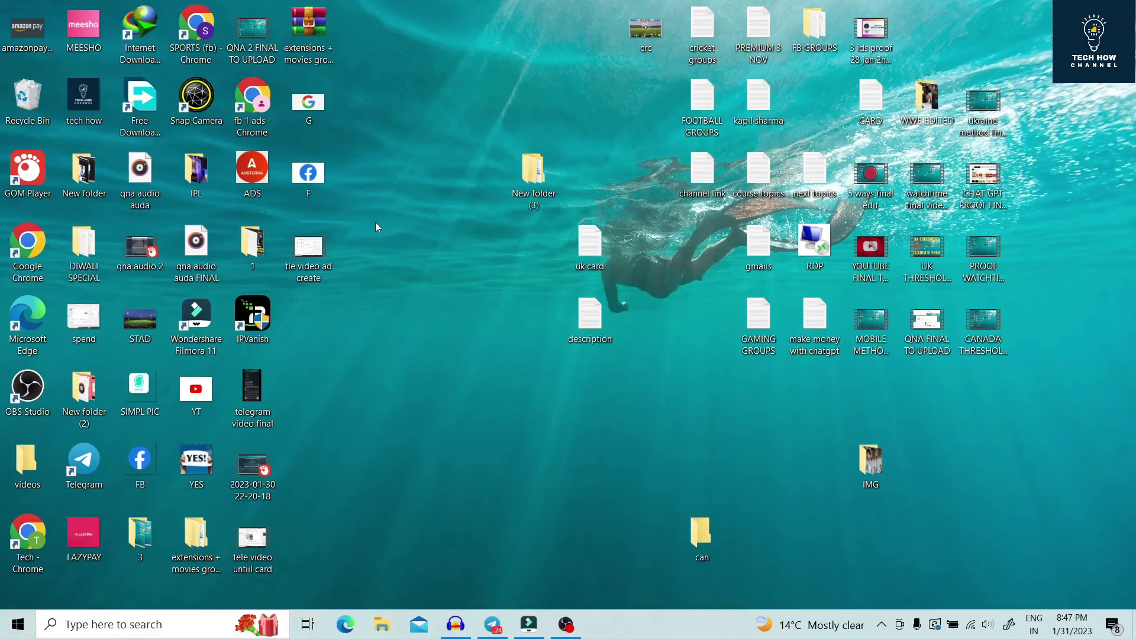
# Step: Open the "tle video ad create" file from the desktop
pyautogui.doubleClick(308, 246)
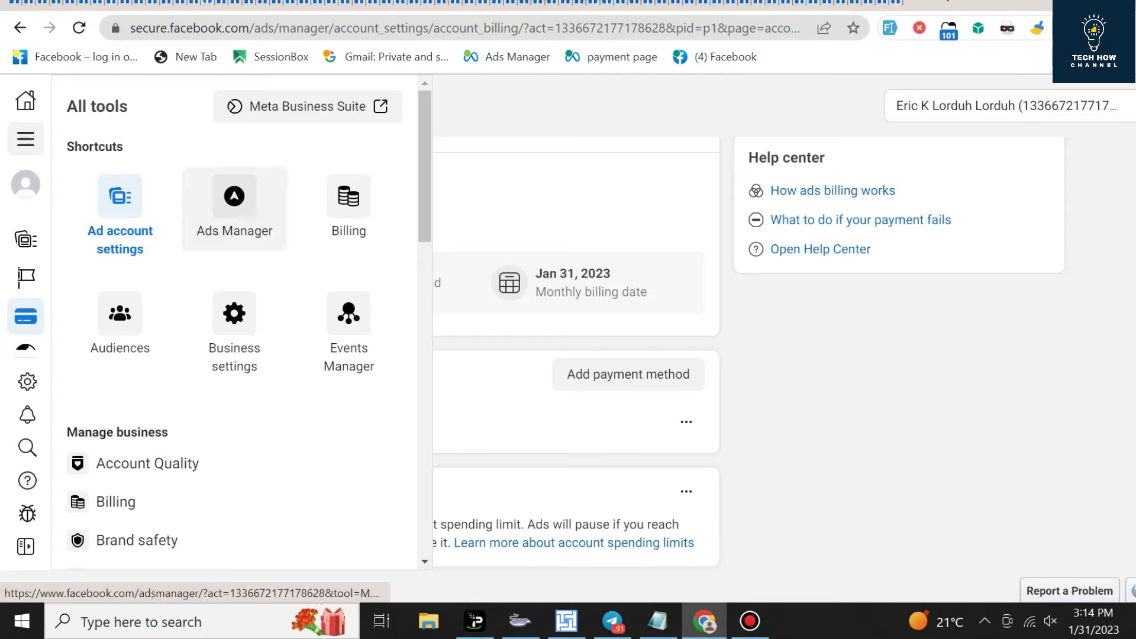
# Step: Go to Ads Manager, close the non-discrimination policy acknowledgement and look over the campaigns table's columns
pyautogui.click(234, 207)
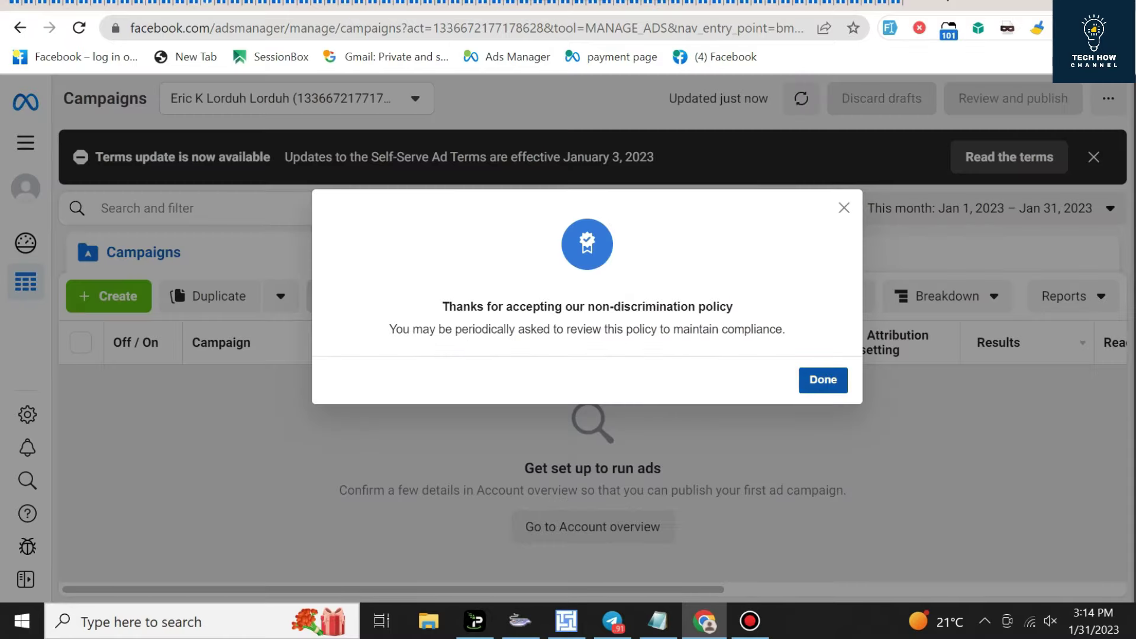
pyautogui.click(823, 380)
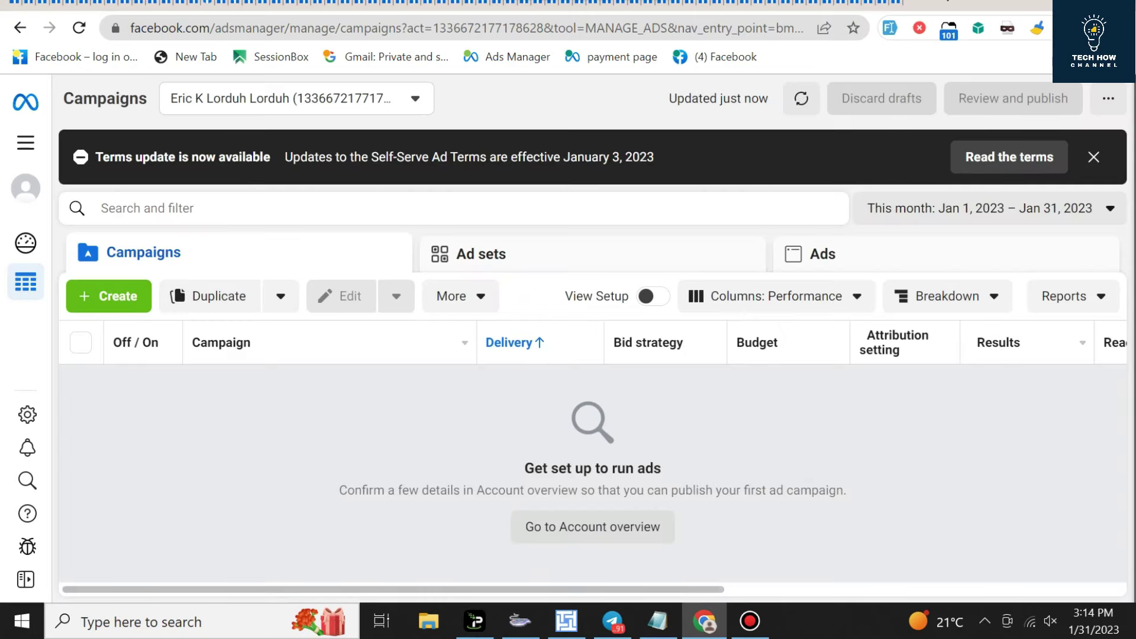
pyautogui.hscroll(10, 592, 343)
pyautogui.hscroll(-8, 592, 344)
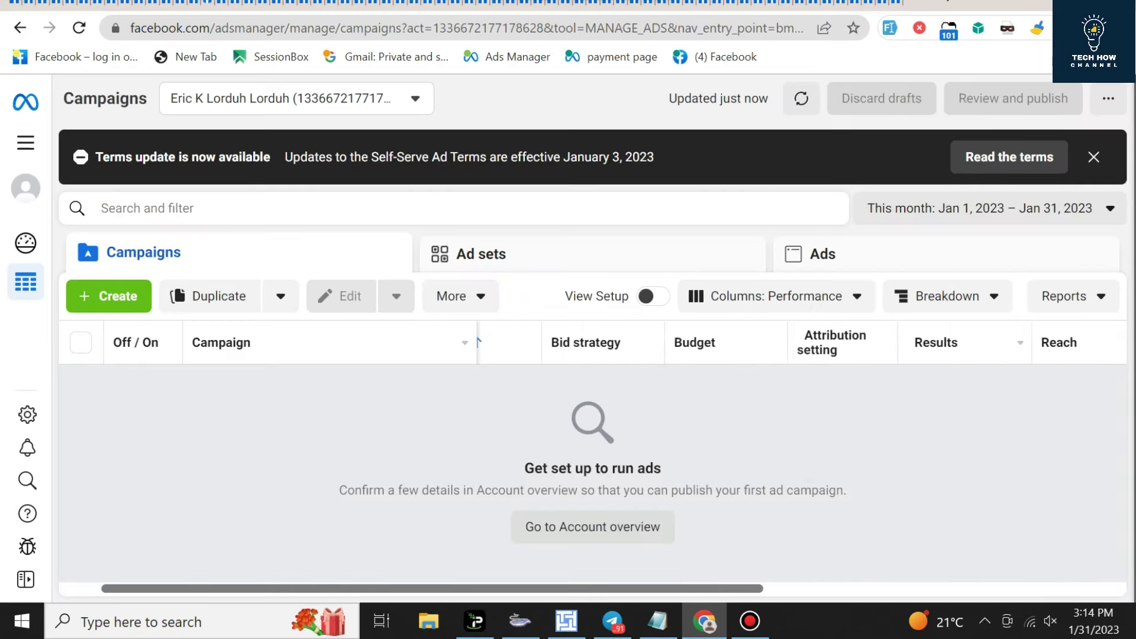
pyautogui.hscroll(-2, 591, 343)
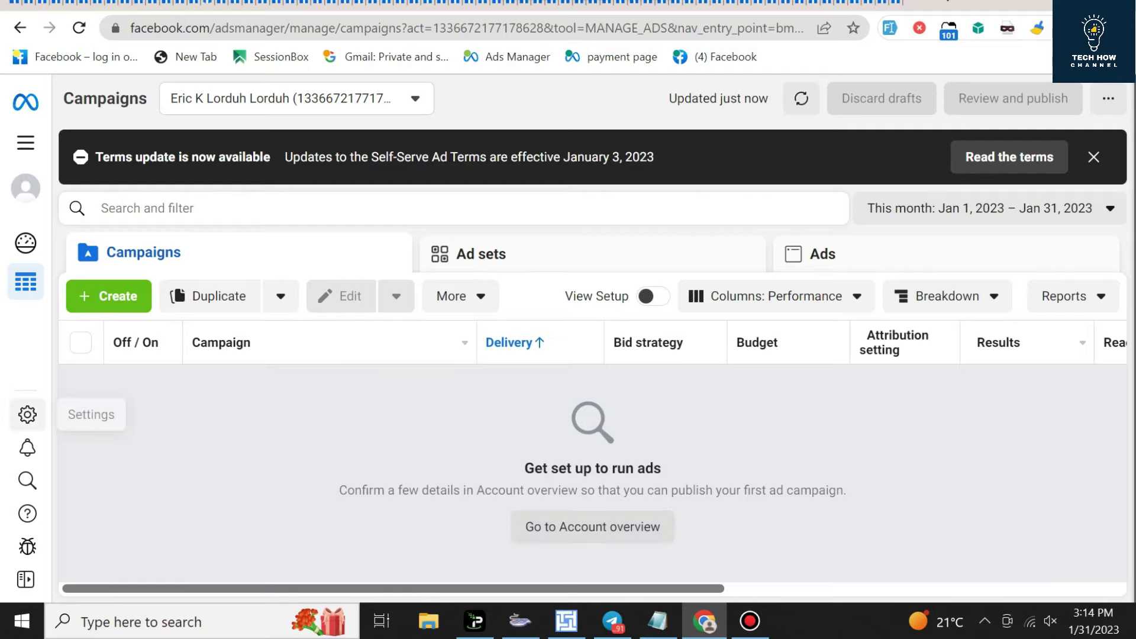
# Step: In the ad account settings, accept the pending agency request by giving Its Your Boy access to the ad account
pyautogui.click(28, 415)
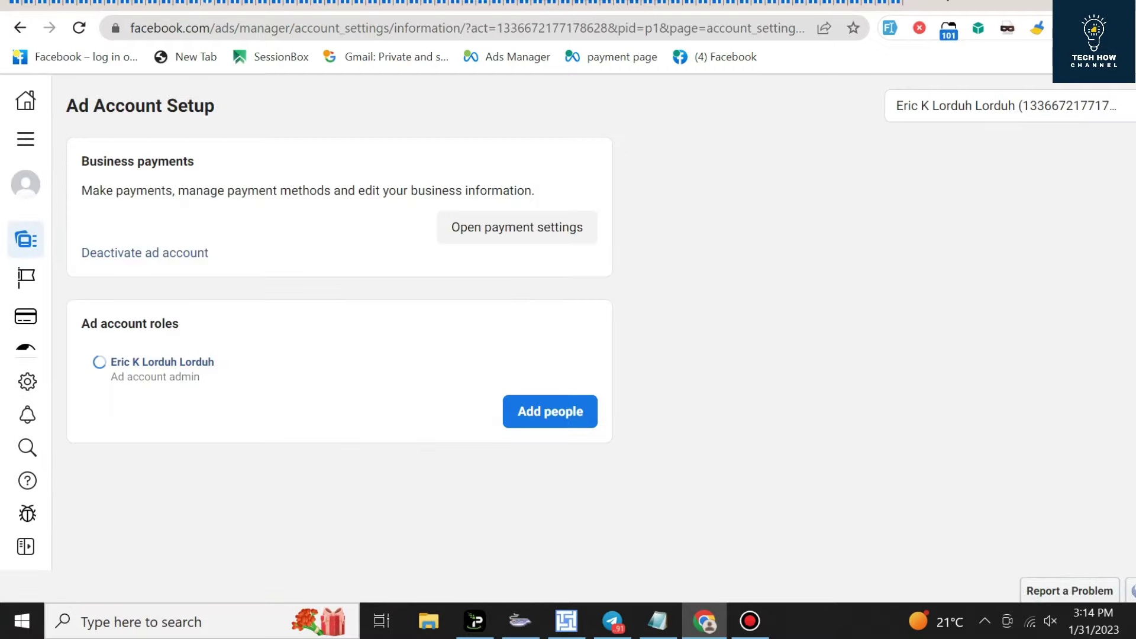
pyautogui.scroll(-1, 278, 402)
pyautogui.scroll(-1, 206, 425)
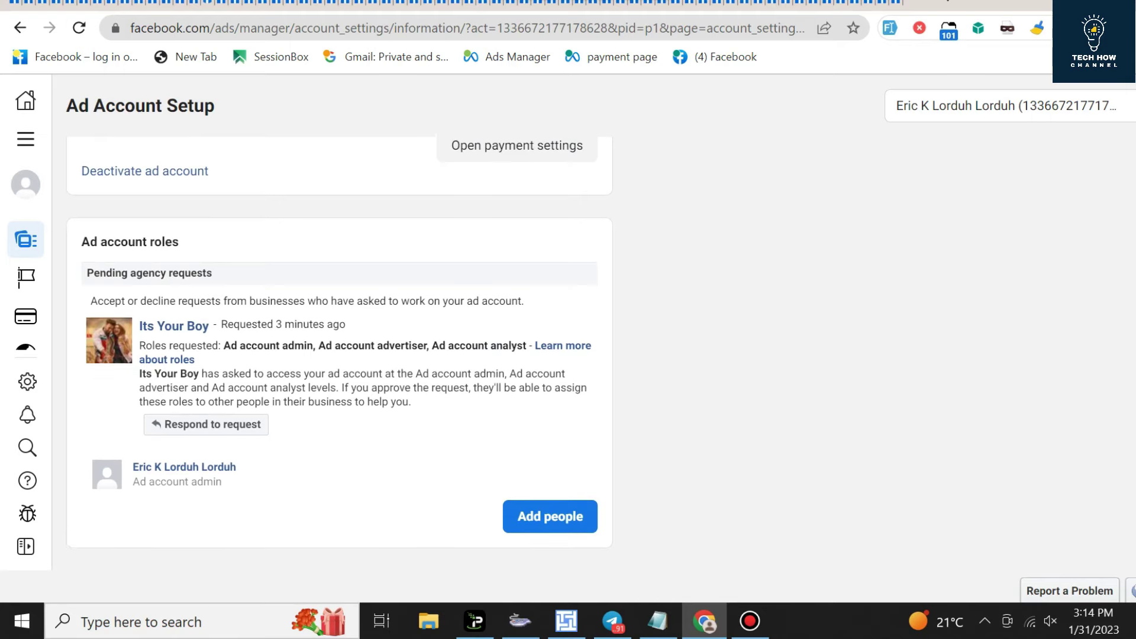
pyautogui.click(206, 424)
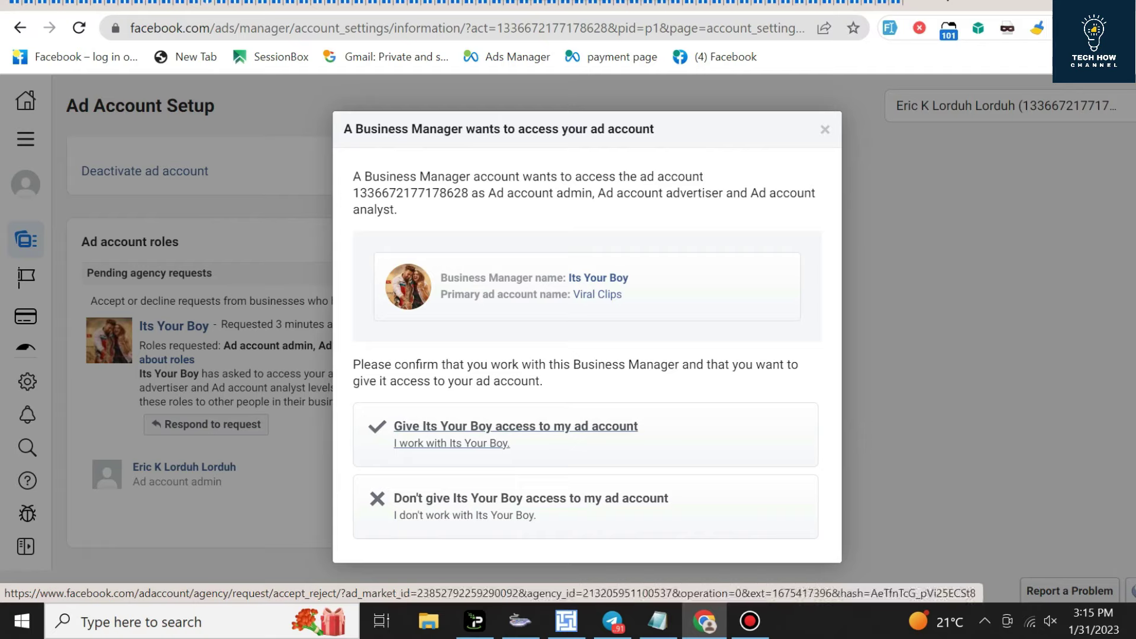
pyautogui.click(515, 426)
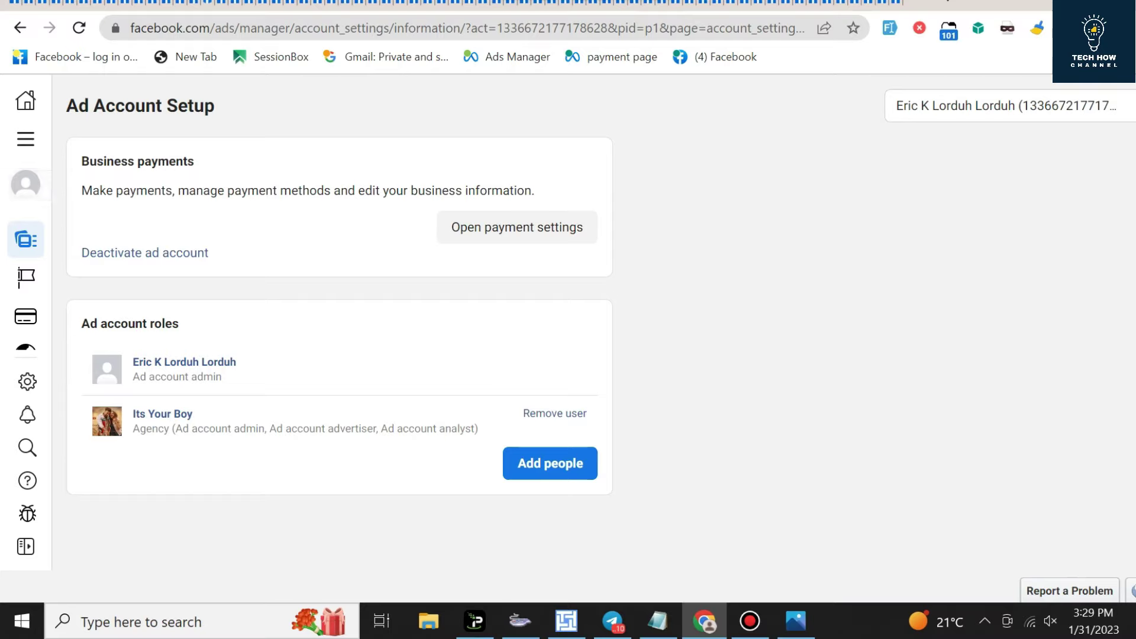
# Step: Return to Ads Manager, open New Engagement Campaign for editing and review its campaign-level settings
pyautogui.click(25, 139)
pyautogui.click(234, 207)
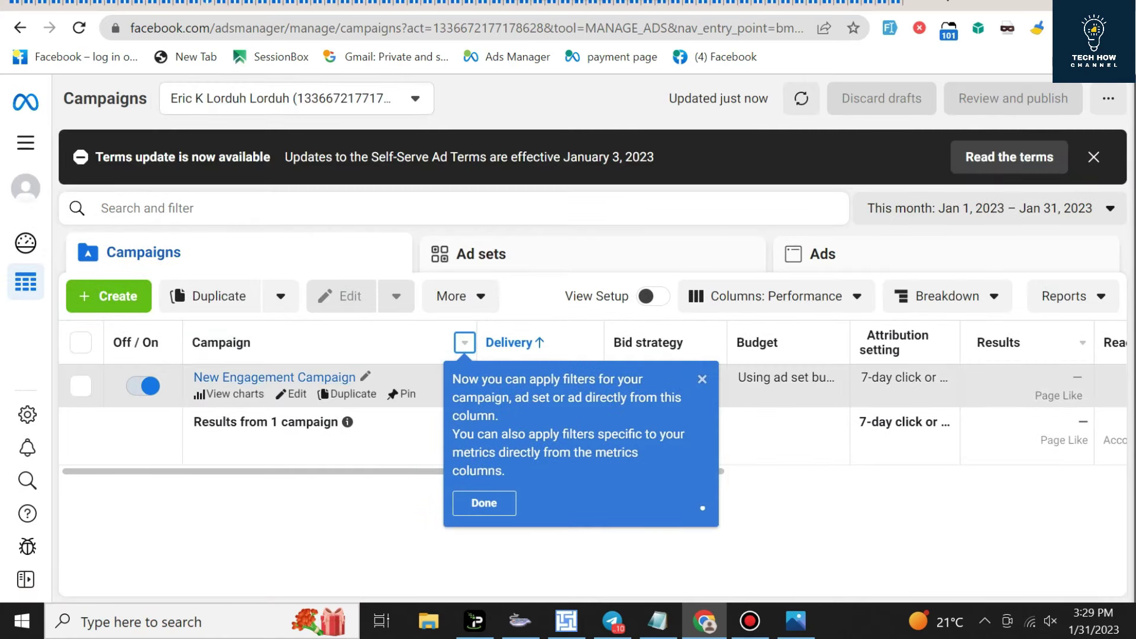
pyautogui.click(296, 394)
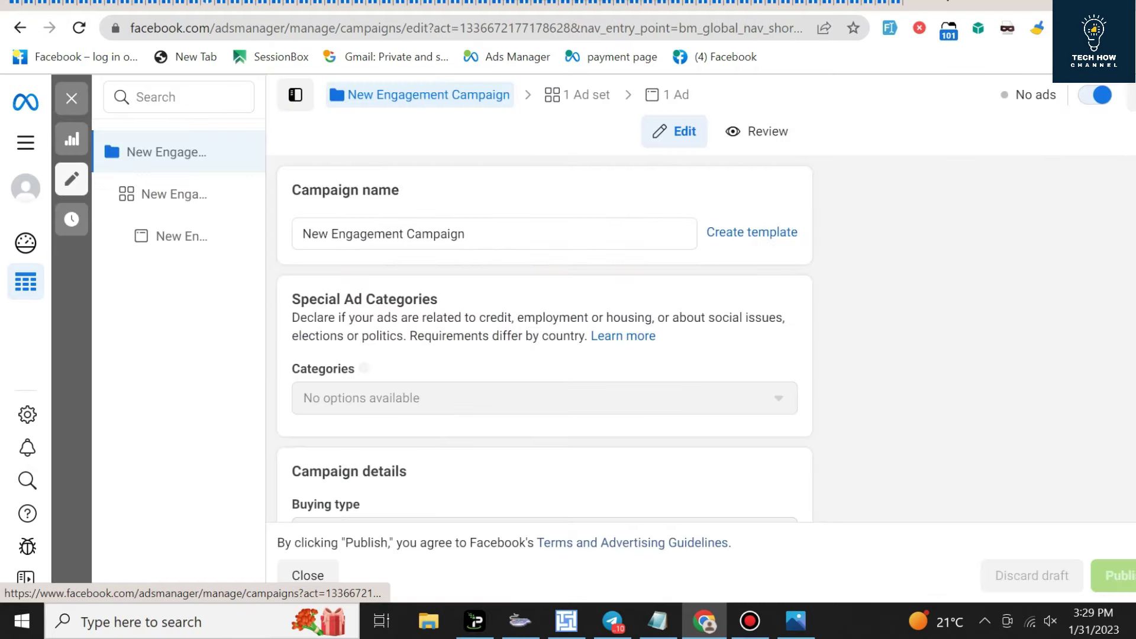
pyautogui.scroll(-5, 545, 337)
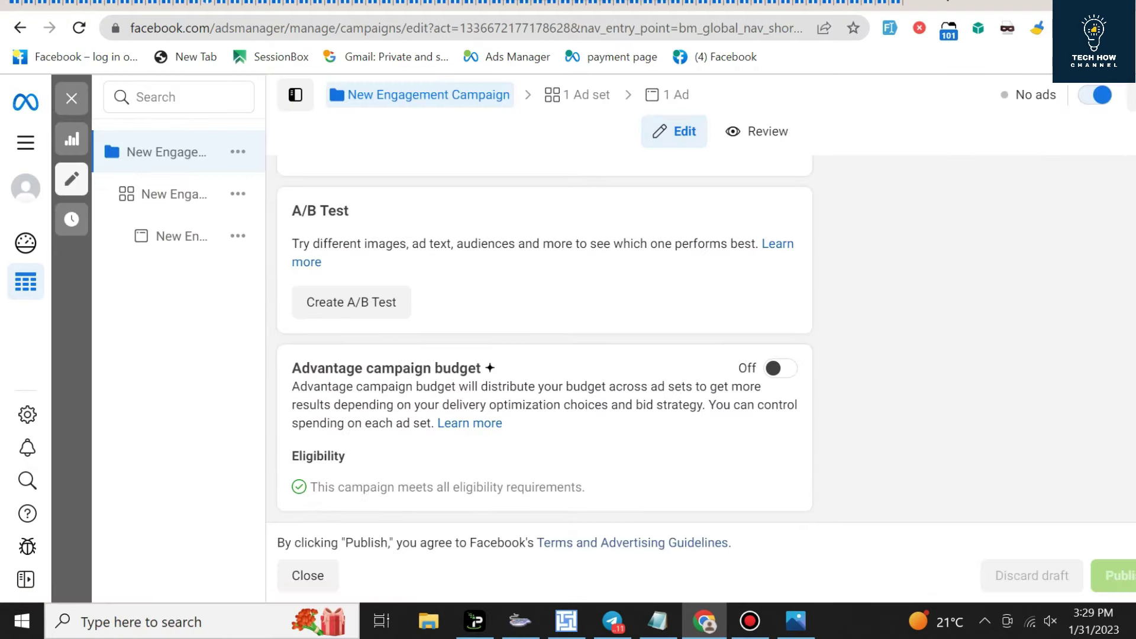
pyautogui.scroll(5, 545, 337)
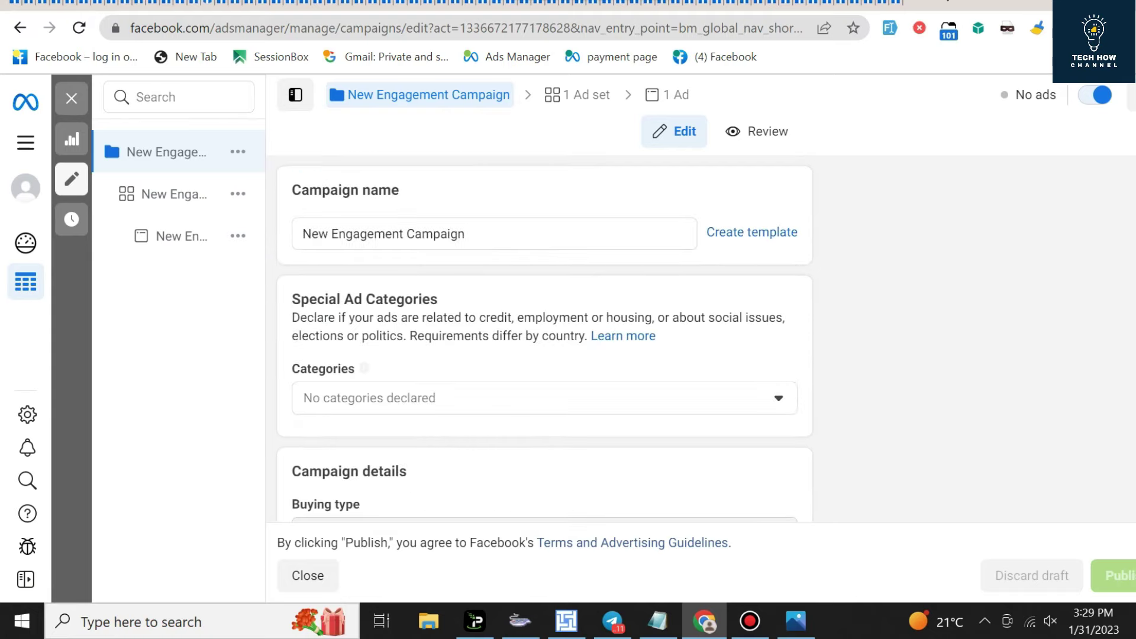
# Step: Examine New Engagement Ad Set's conversion location, delivery optimization, daily budget, audience and placement settings
pyautogui.click(157, 194)
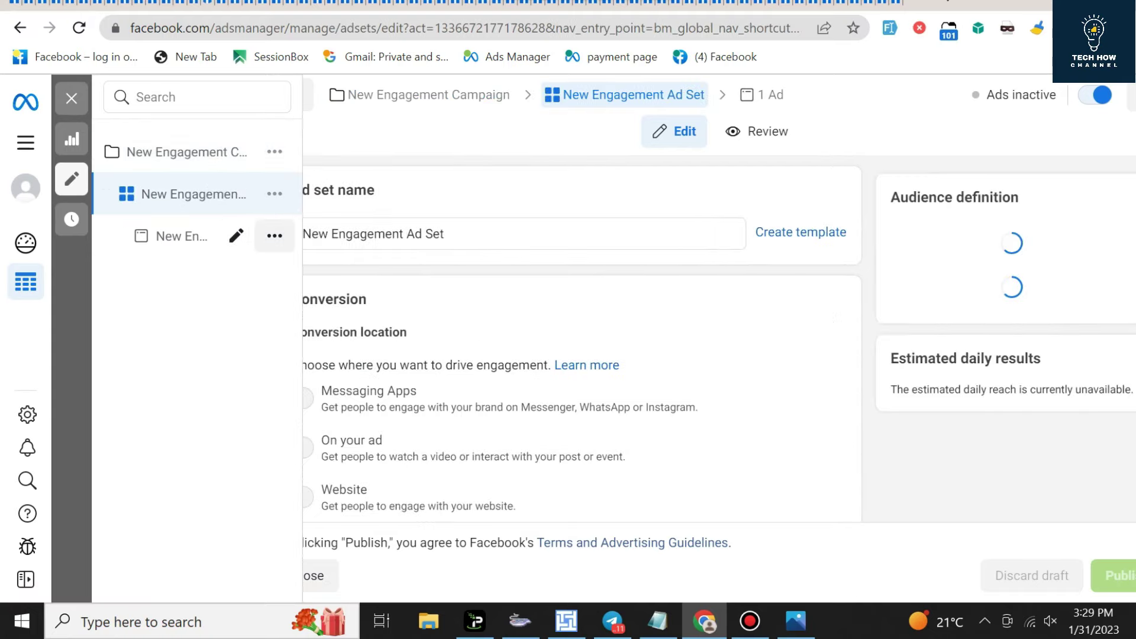
pyautogui.scroll(-5, 568, 337)
pyautogui.scroll(3, 530, 338)
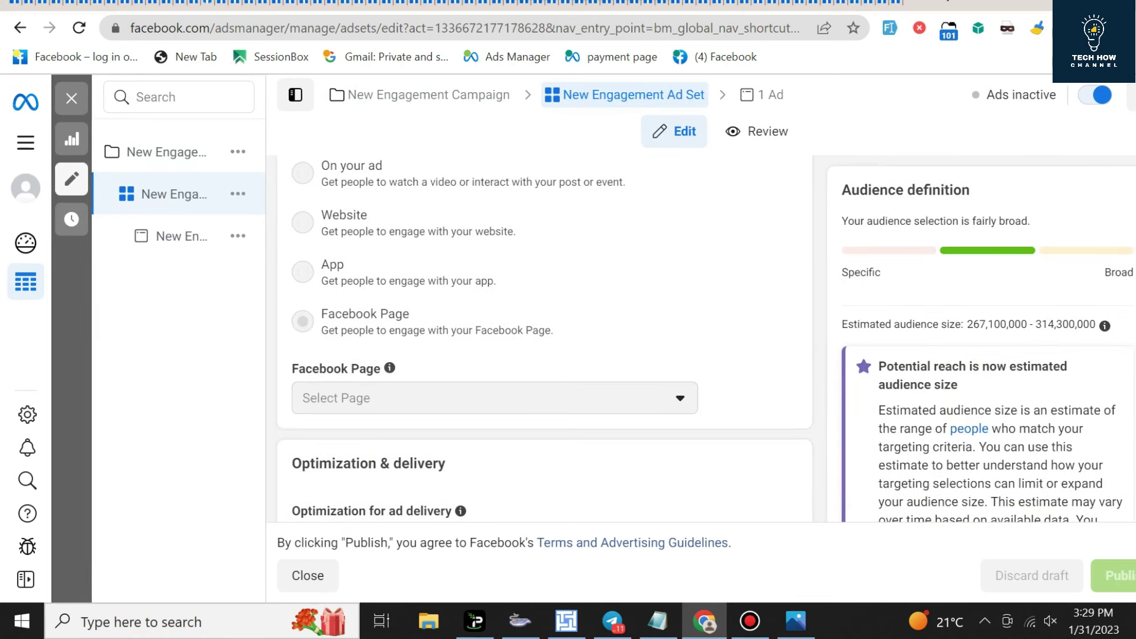
pyautogui.scroll(-9, 545, 337)
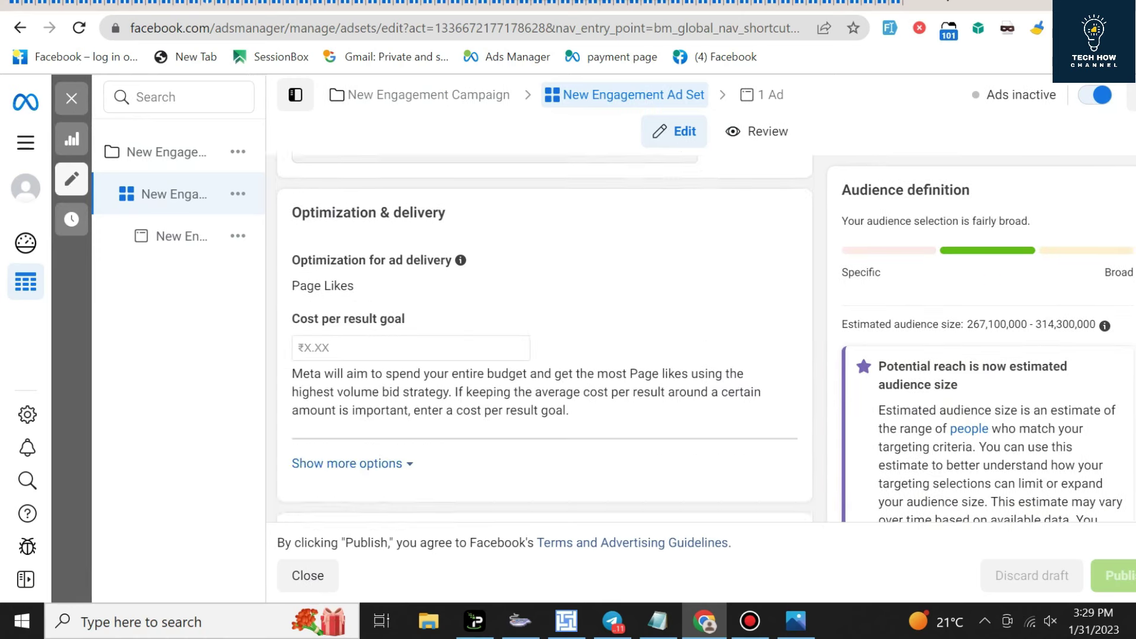
pyautogui.scroll(-8, 544, 338)
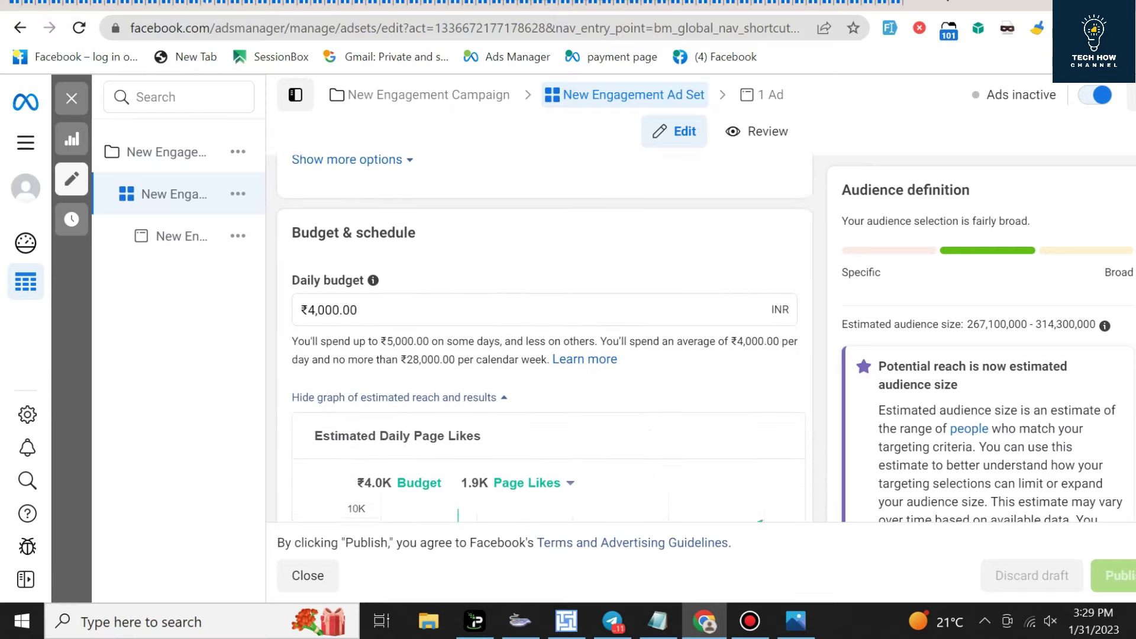
pyautogui.scroll(-8, 544, 338)
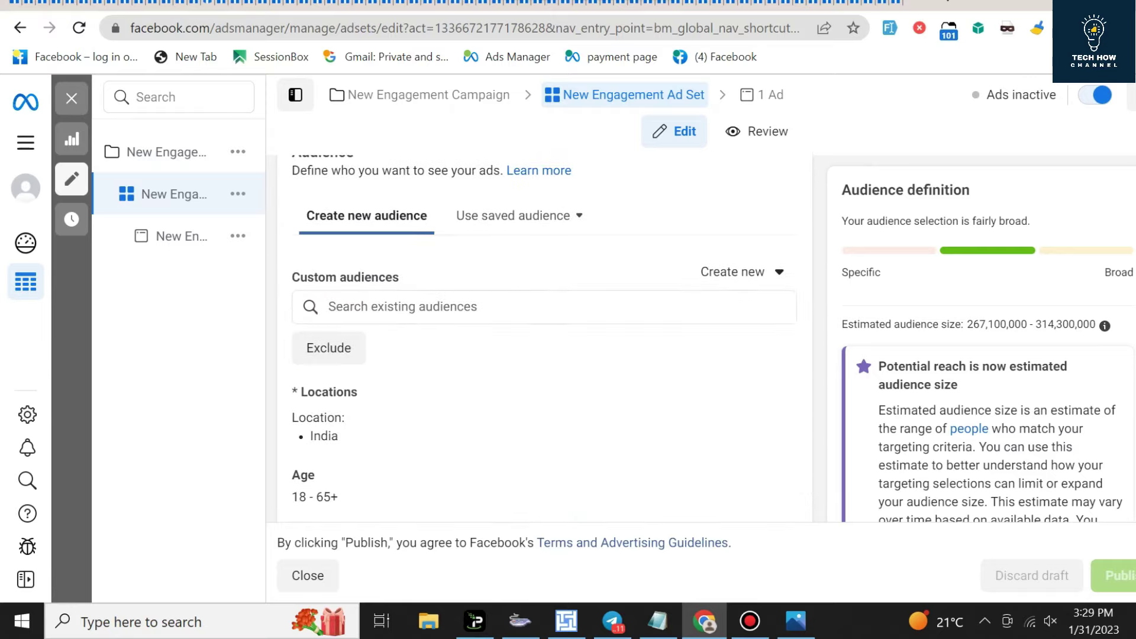
pyautogui.scroll(-10, 544, 337)
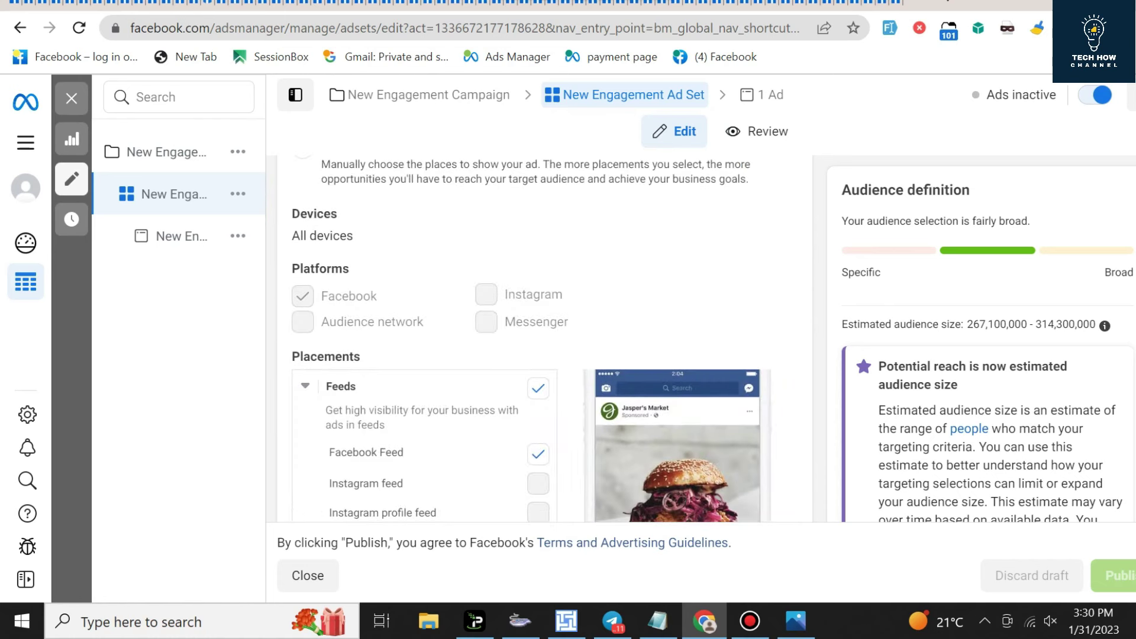
pyautogui.scroll(-10, 544, 337)
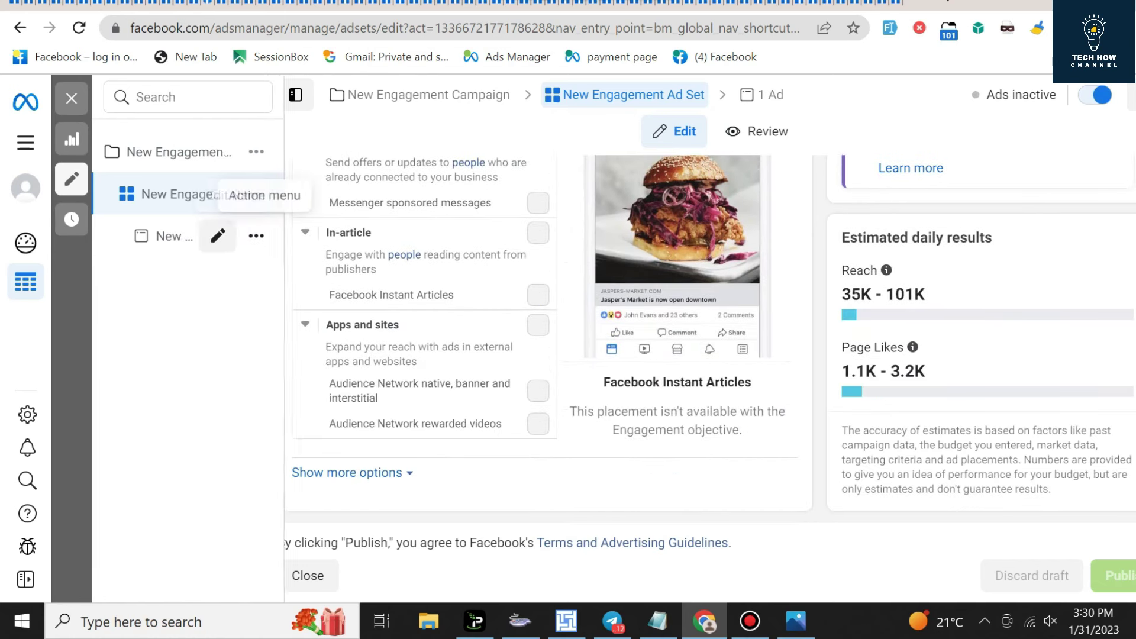
# Step: Open New Engagement Ad, dismiss the column filter tip and refresh the ads table to check the ad's delivery and amount spent
pyautogui.click(178, 236)
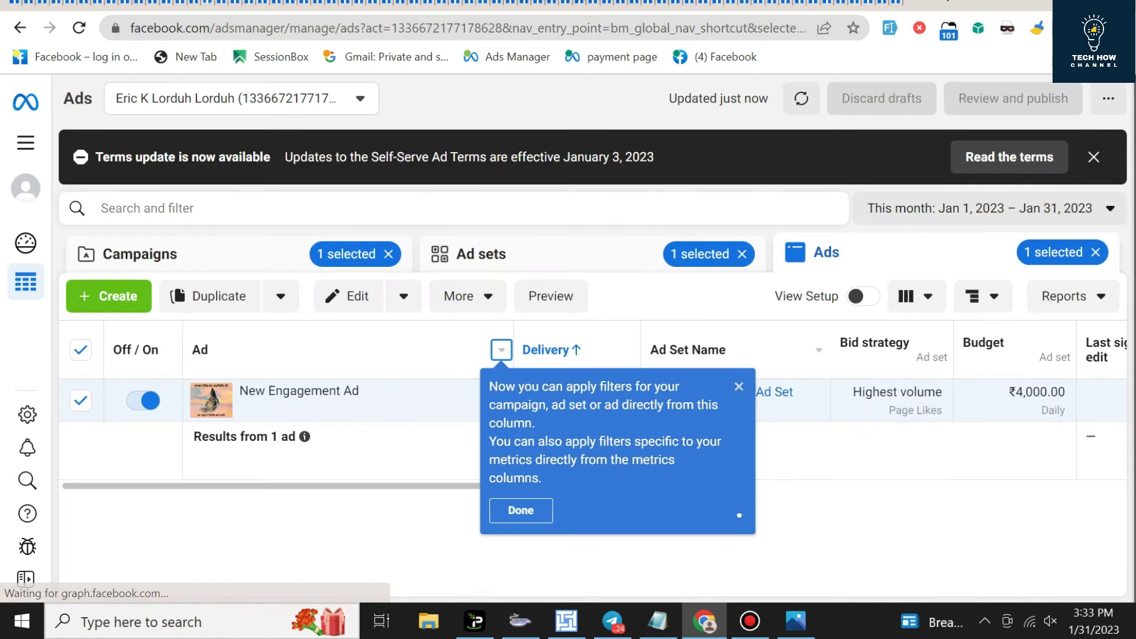
pyautogui.click(521, 510)
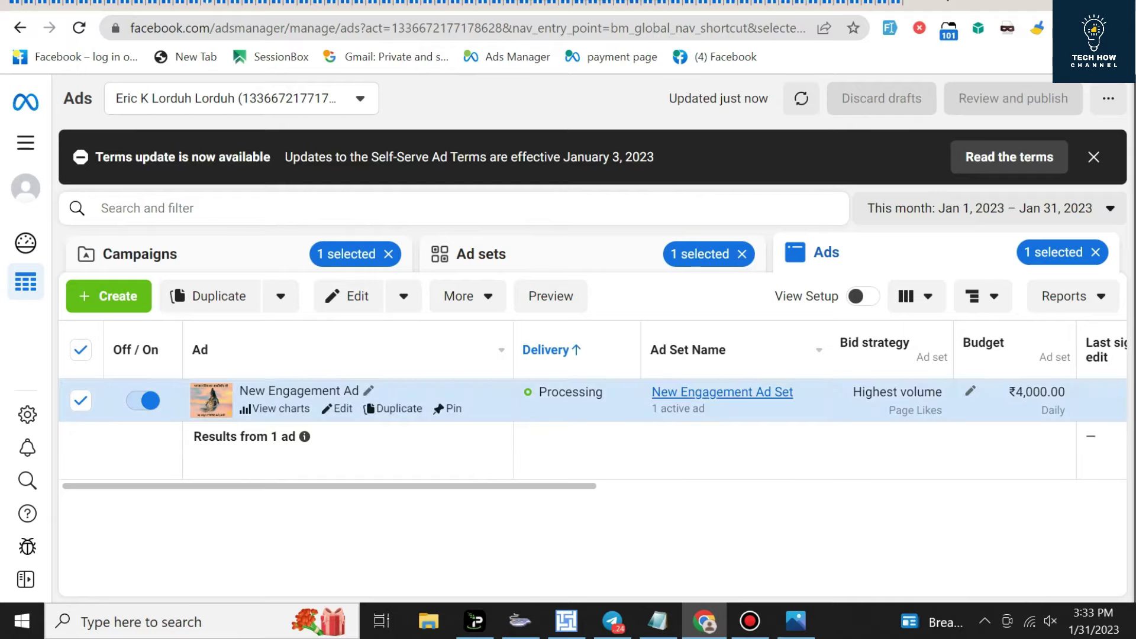
pyautogui.click(802, 98)
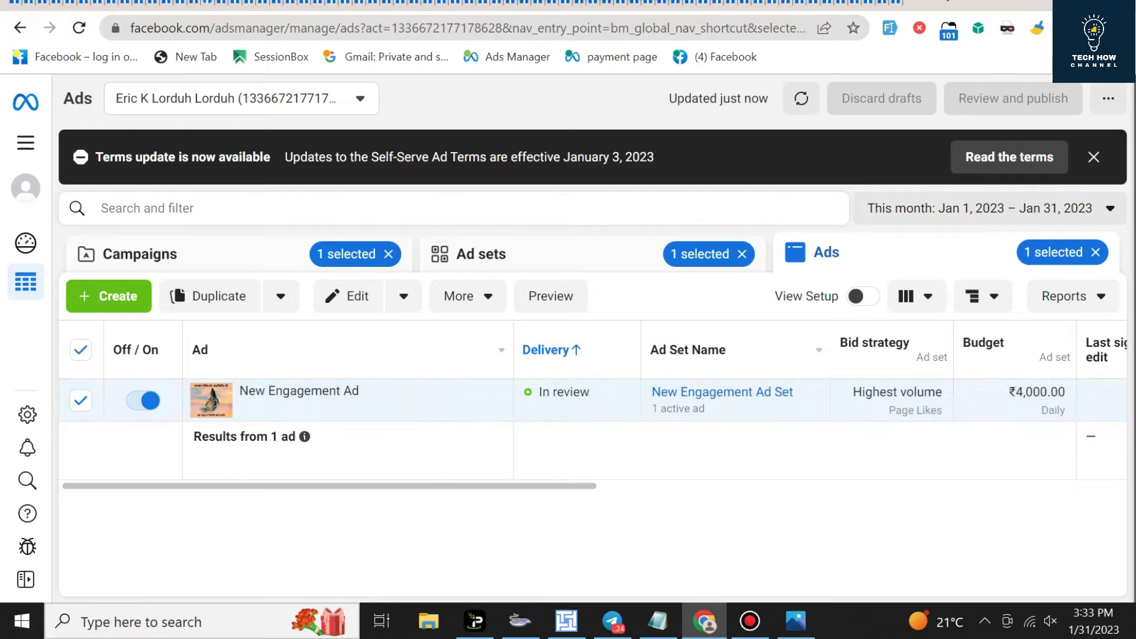
pyautogui.hscroll(10, 592, 402)
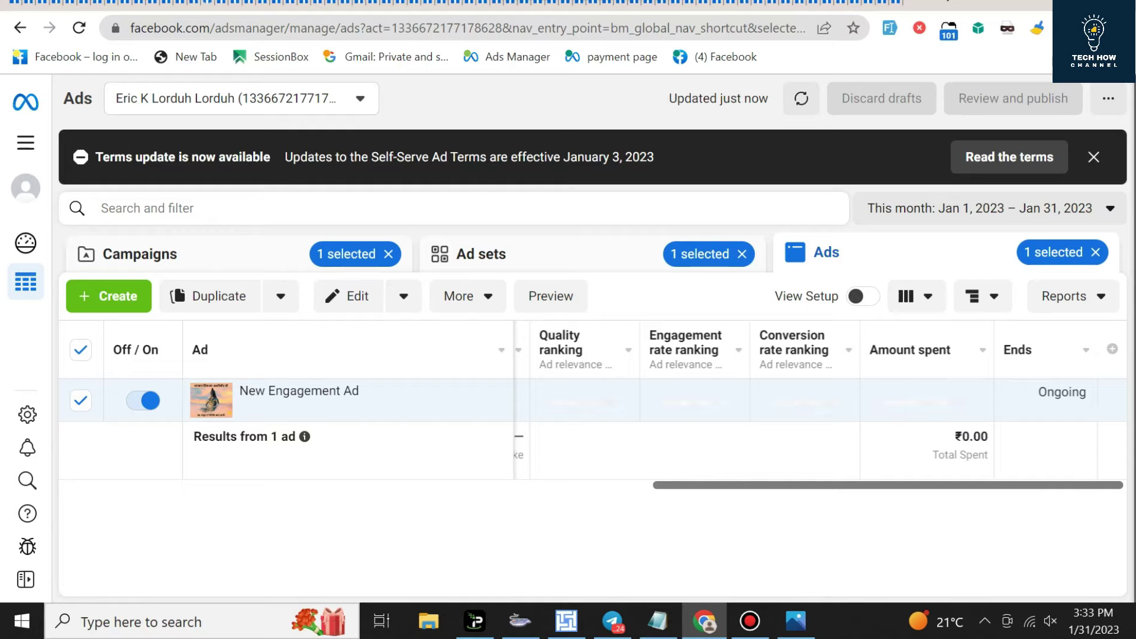
pyautogui.hscroll(-10, 592, 403)
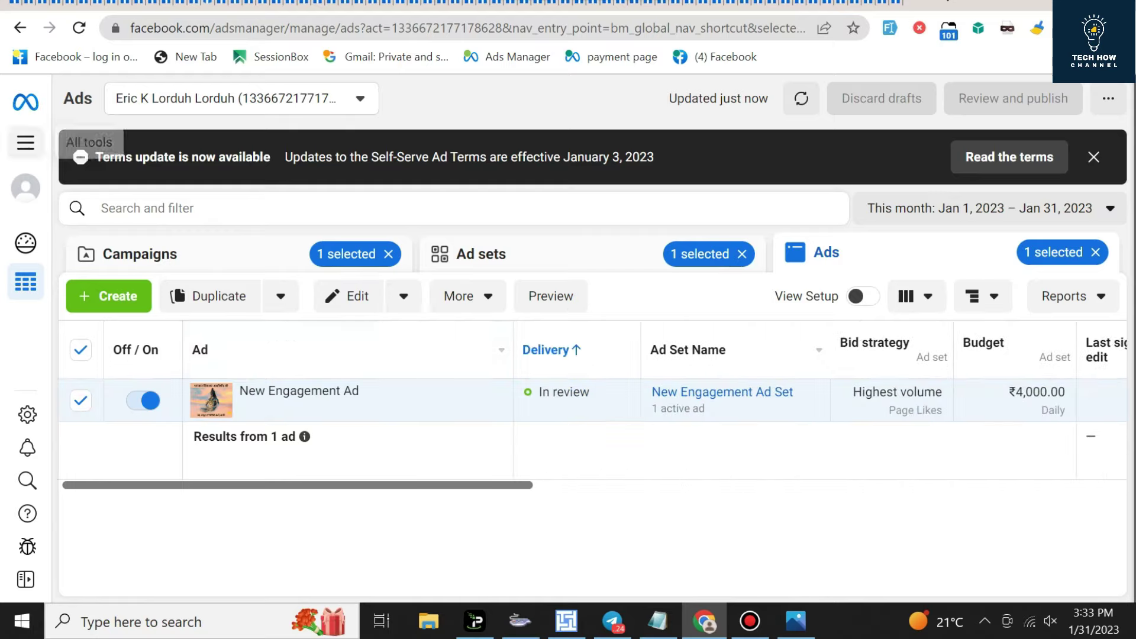
# Step: Open the ad account's billing page and check its payment activity and current balance
pyautogui.click(25, 142)
pyautogui.click(349, 204)
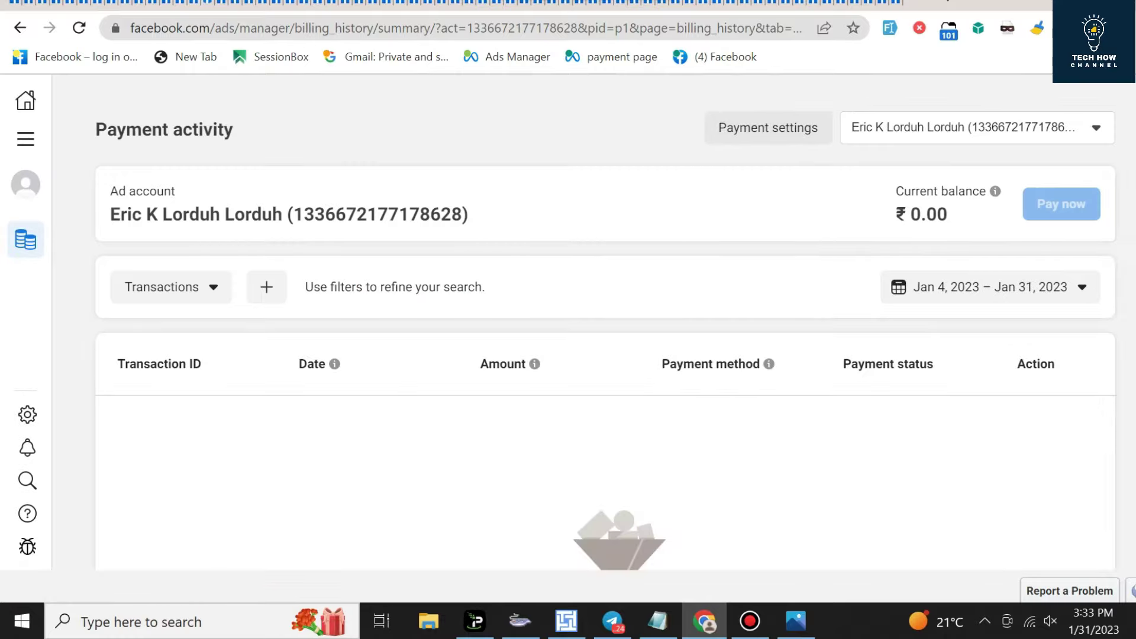
pyautogui.scroll(-2, 592, 355)
pyautogui.scroll(2, 592, 355)
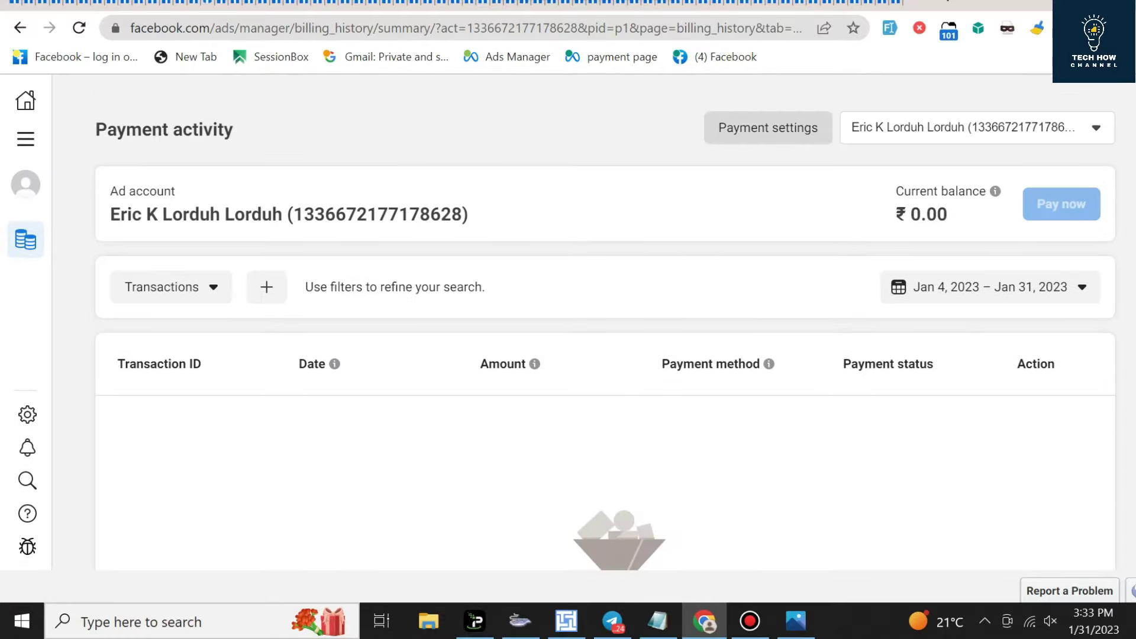
# Step: Open the payment settings from the billing page and check the balance, threshold, spending limit and business info
pyautogui.click(768, 128)
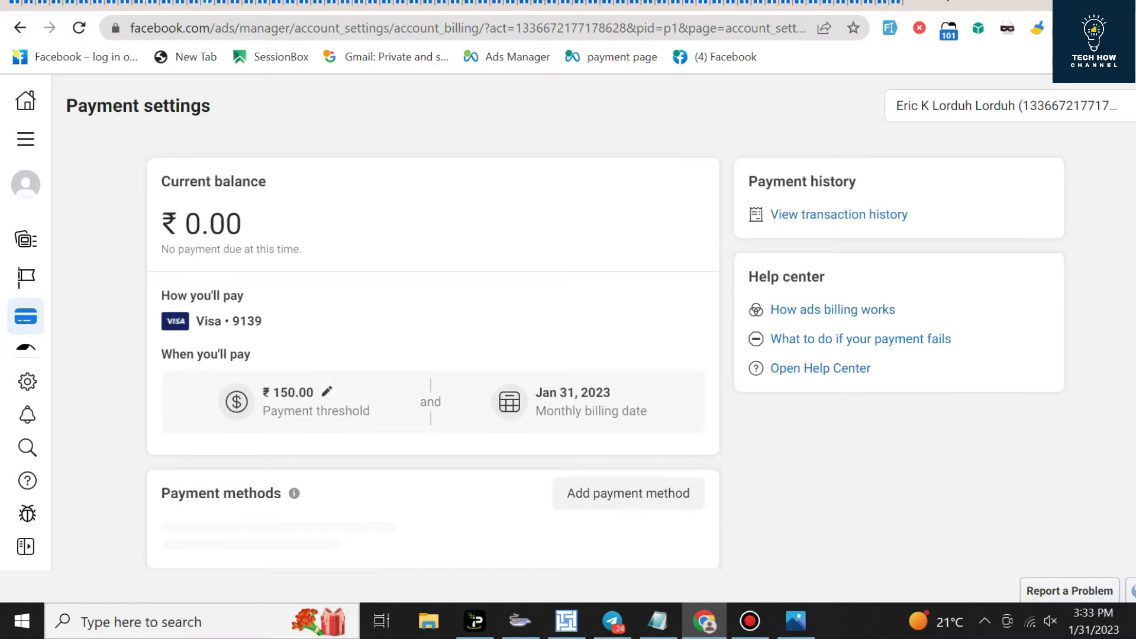
pyautogui.scroll(-5, 433, 355)
pyautogui.scroll(-1, 433, 355)
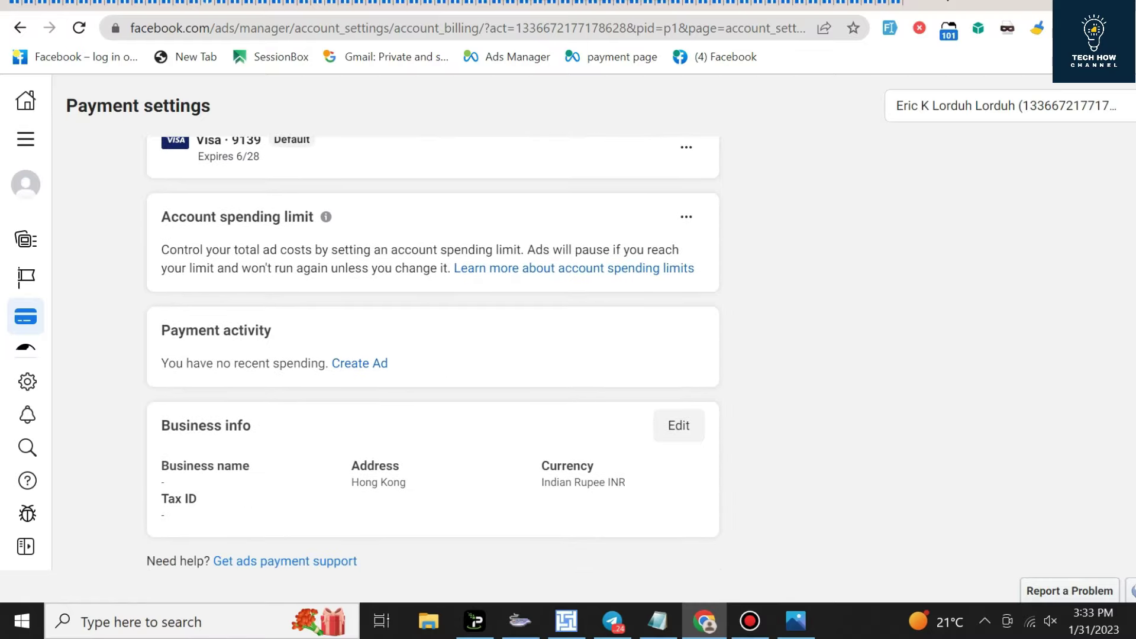
pyautogui.scroll(6, 434, 355)
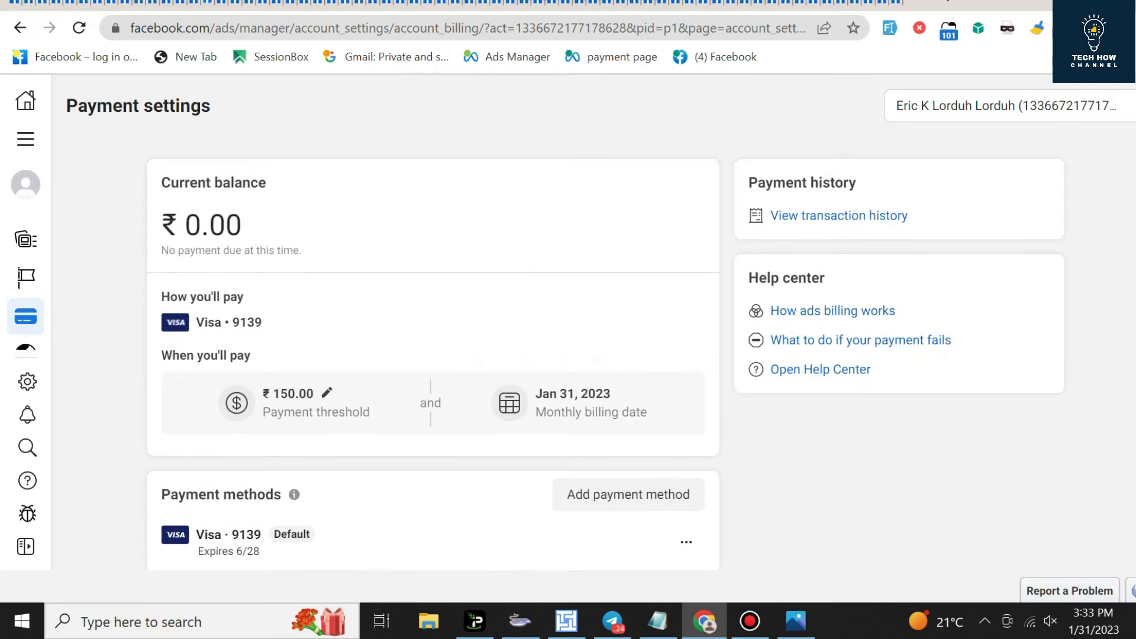
# Step: Go back to the Ads Manager campaigns table and check the delivery, results and amount spent of the engagement and traffic campaigns
pyautogui.click(26, 139)
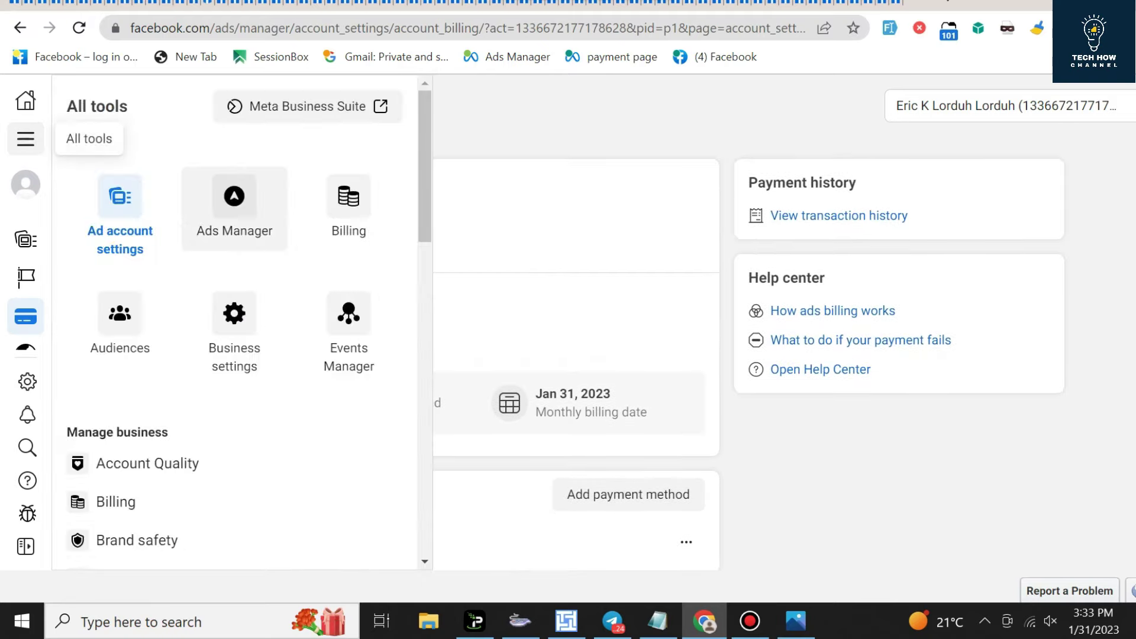
pyautogui.click(234, 208)
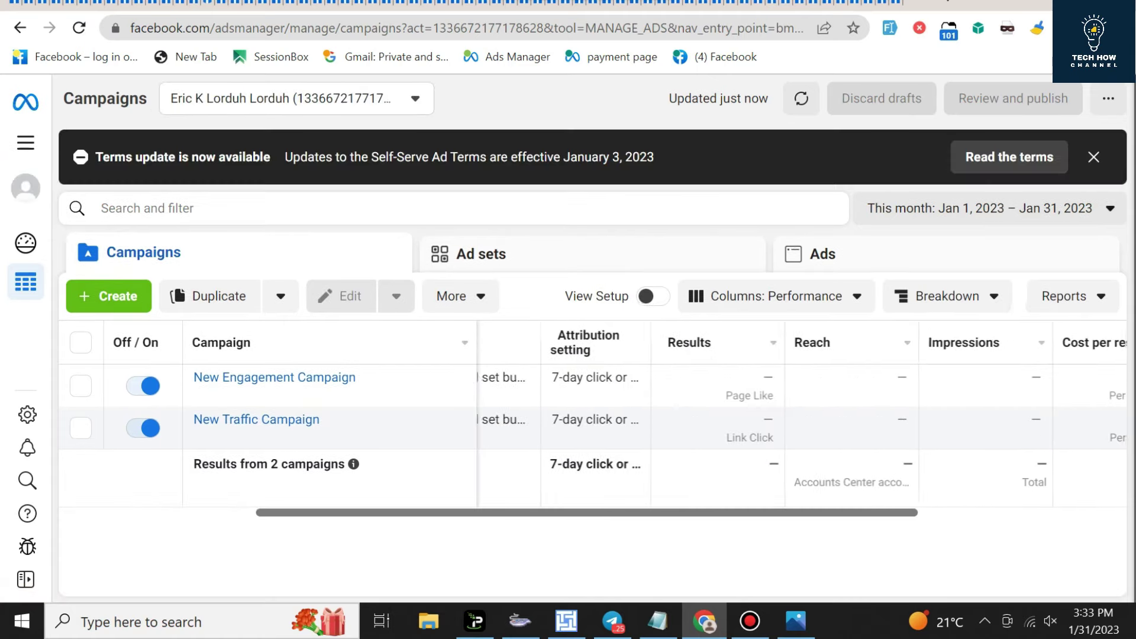
pyautogui.hscroll(5, 691, 420)
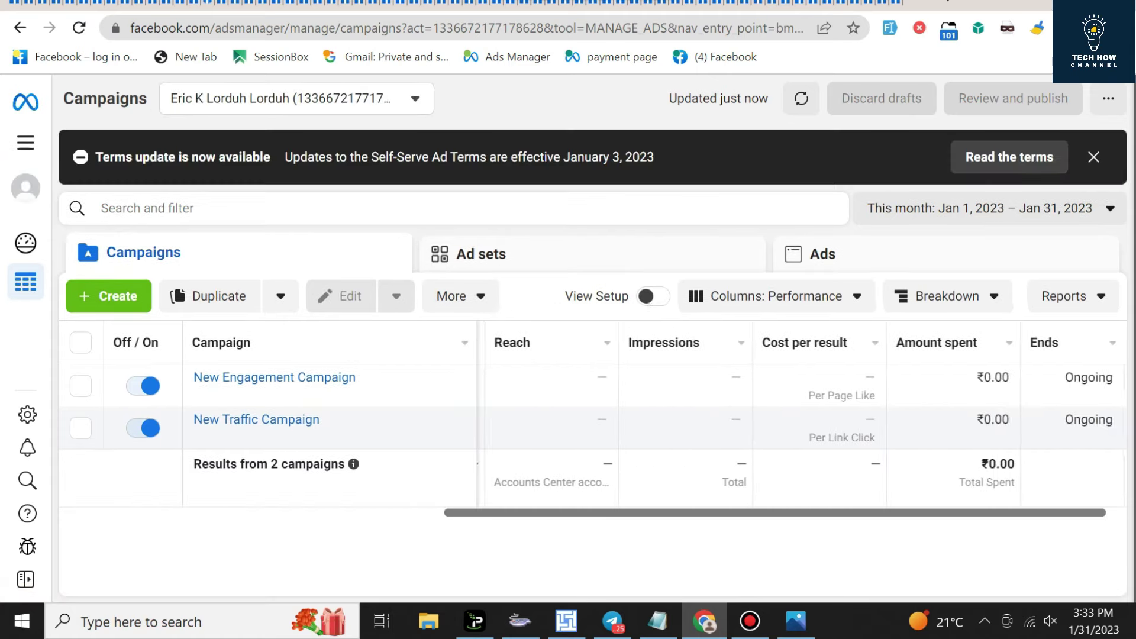
pyautogui.hscroll(-5, 592, 426)
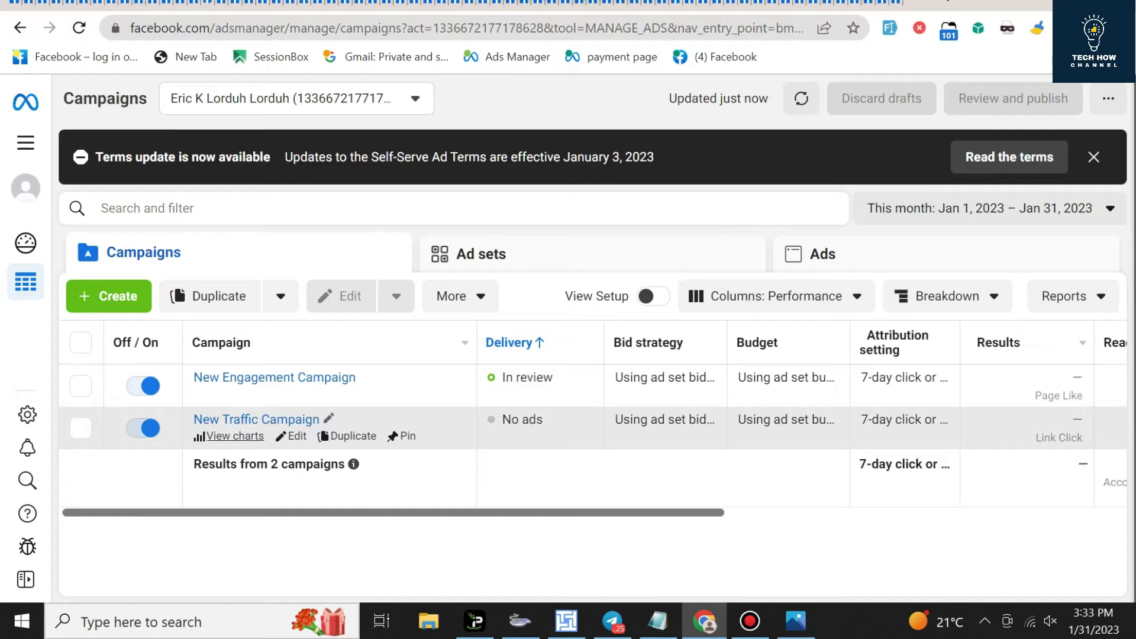